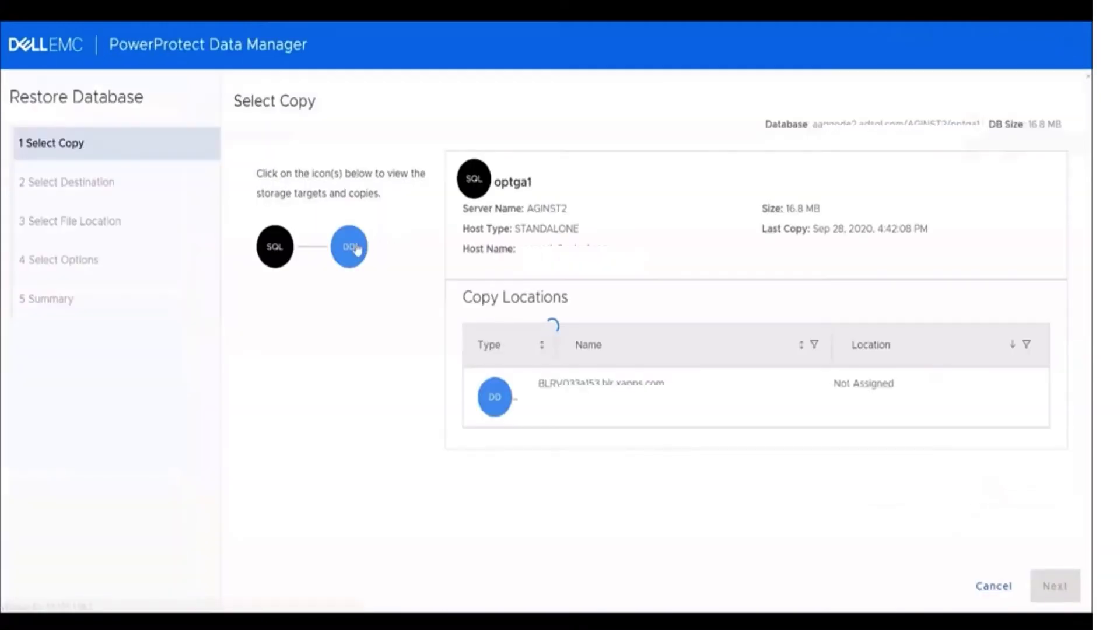
Pick the Sep 28, 2020, 4:42:08 PM log copy under the latest DD full copy.
{"action": "left_click", "coordinate": [355, 249]}
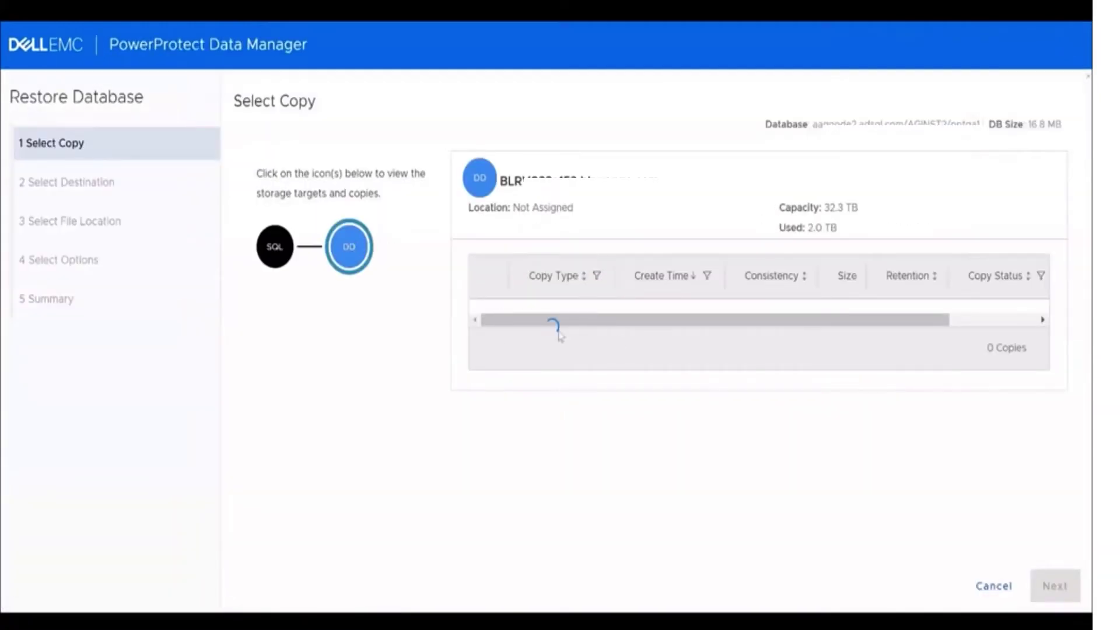
{"action": "left_click", "coordinate": [571, 334]}
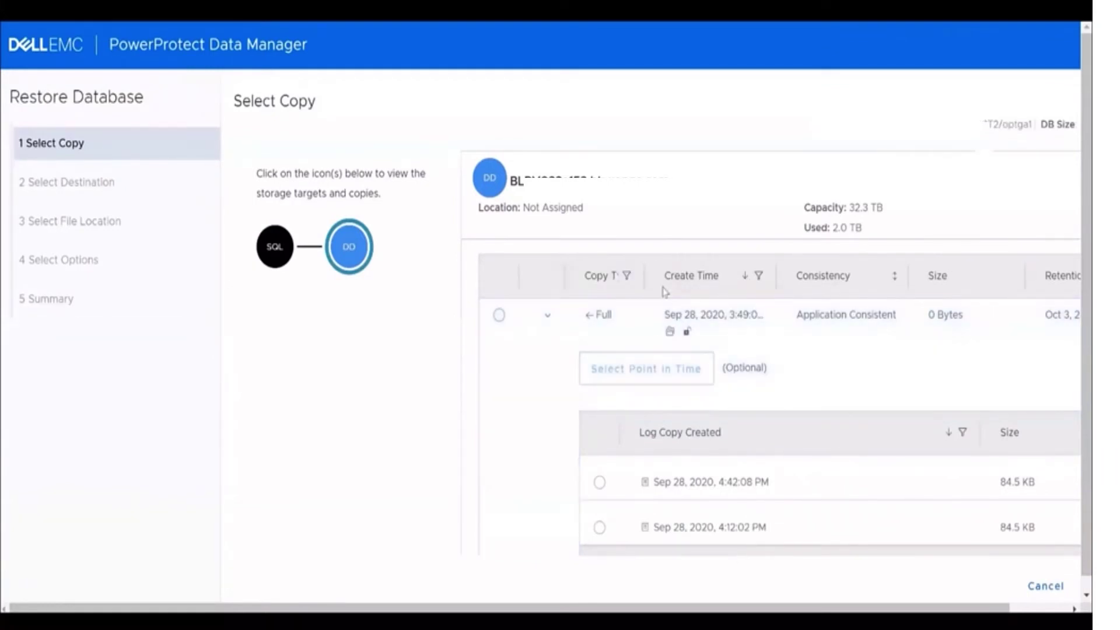
{"action": "scroll", "coordinate": [665, 298], "scroll_direction": "down", "scroll_amount": 2}
{"action": "scroll", "coordinate": [595, 221], "scroll_direction": "down", "scroll_amount": 2}
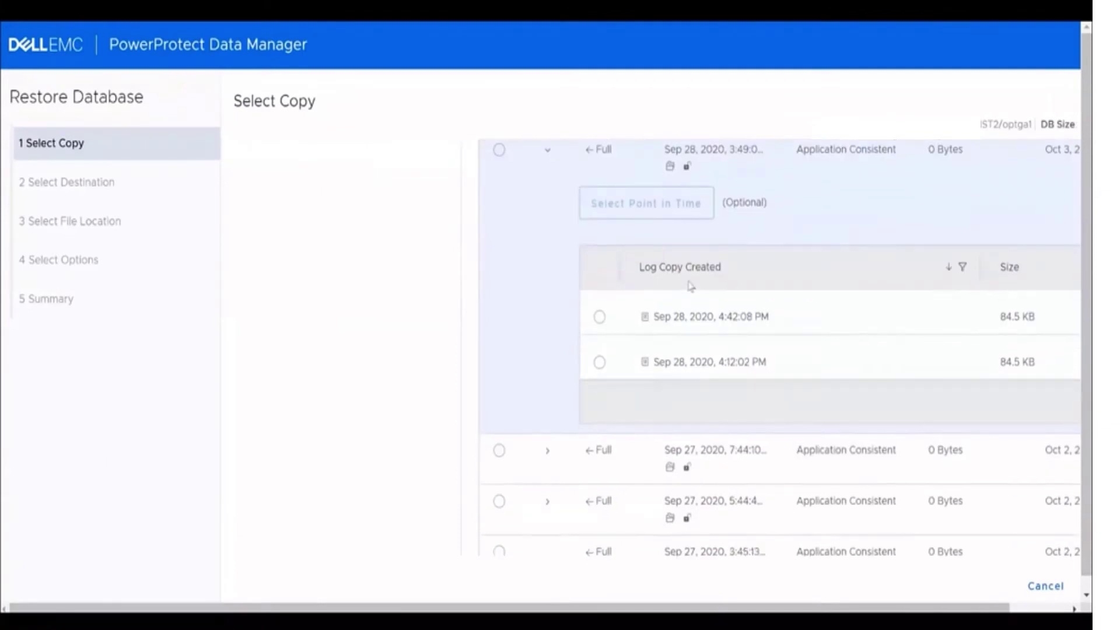
{"action": "scroll", "coordinate": [582, 220], "scroll_direction": "up", "scroll_amount": 2}
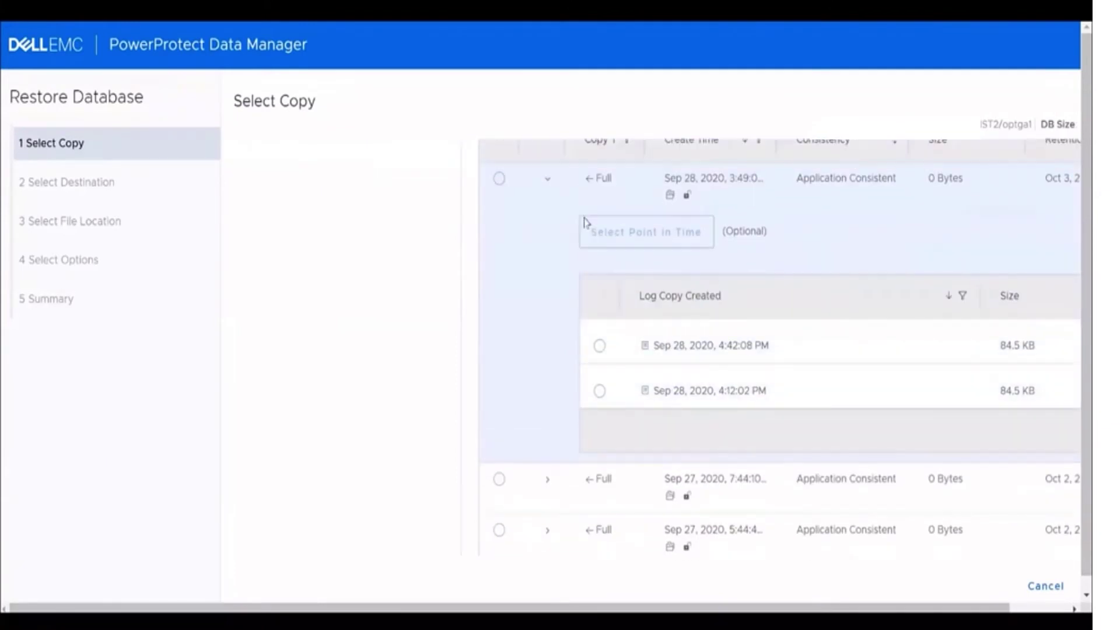
{"action": "left_click", "coordinate": [599, 399]}
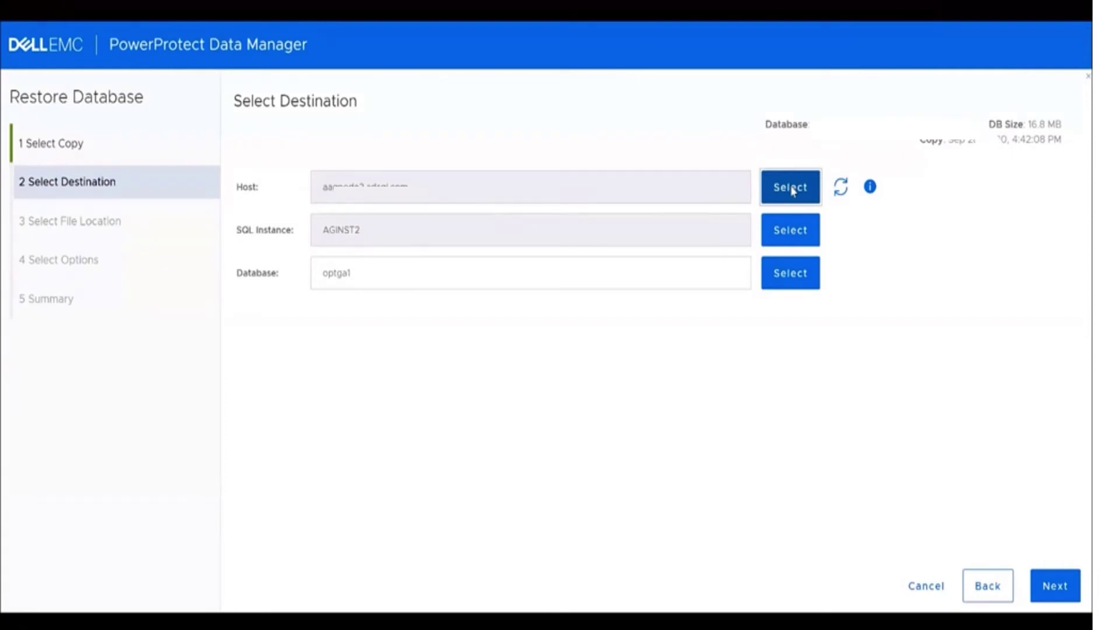
Choose Win2016_SQL2_arti as the destination host for the optga1 restore.
{"action": "left_click", "coordinate": [792, 192]}
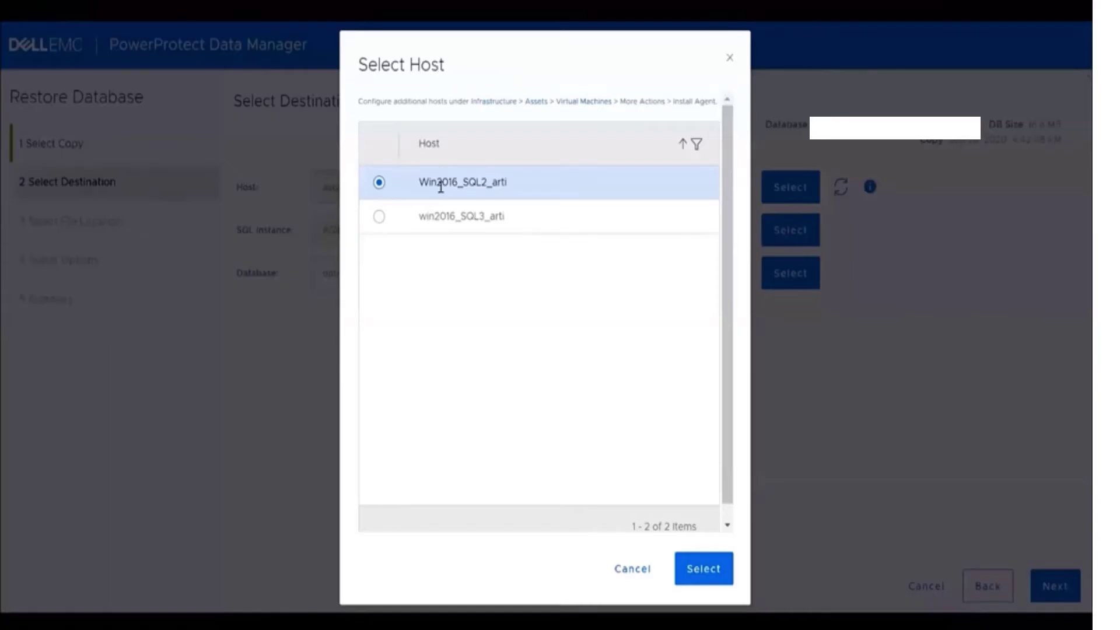
{"action": "double_click", "coordinate": [487, 185]}
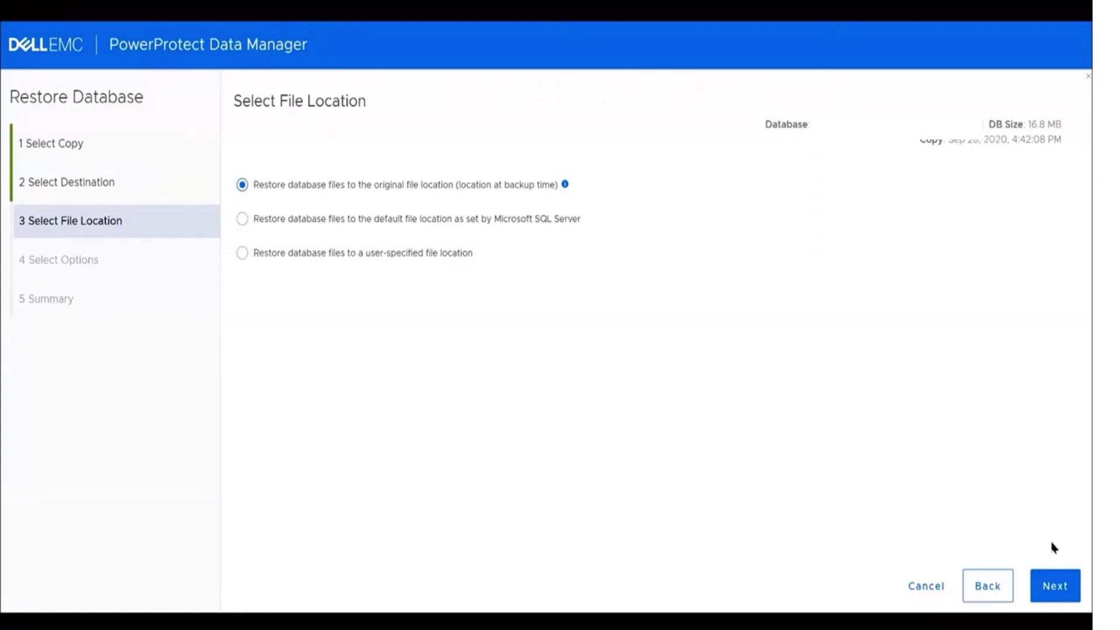
Keep the original file location and continue to options with overwrite and tail-log backup enabled.
{"action": "left_click", "coordinate": [1056, 589]}
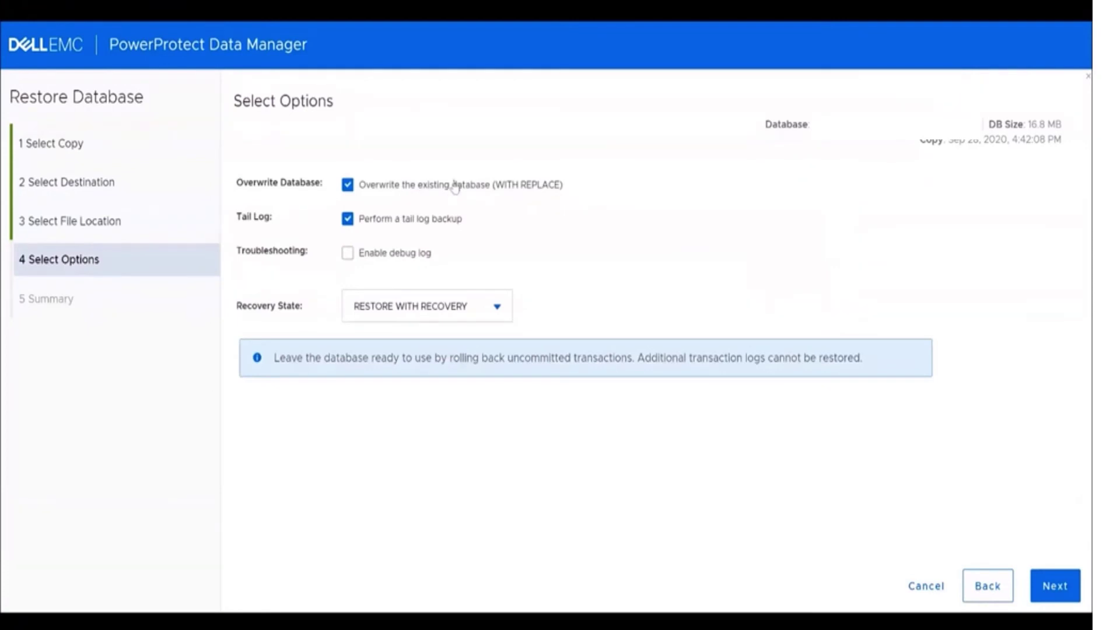
{"action": "left_click", "coordinate": [1061, 586]}
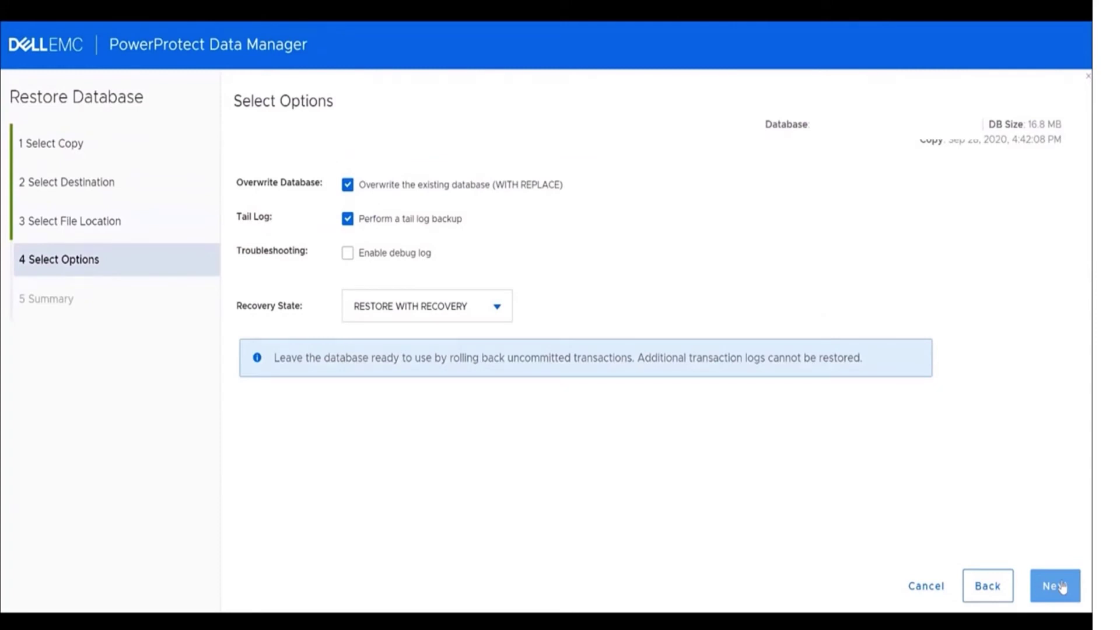
Go to the optga1 restore summary and scroll through it to review.
{"action": "left_click", "coordinate": [1061, 587]}
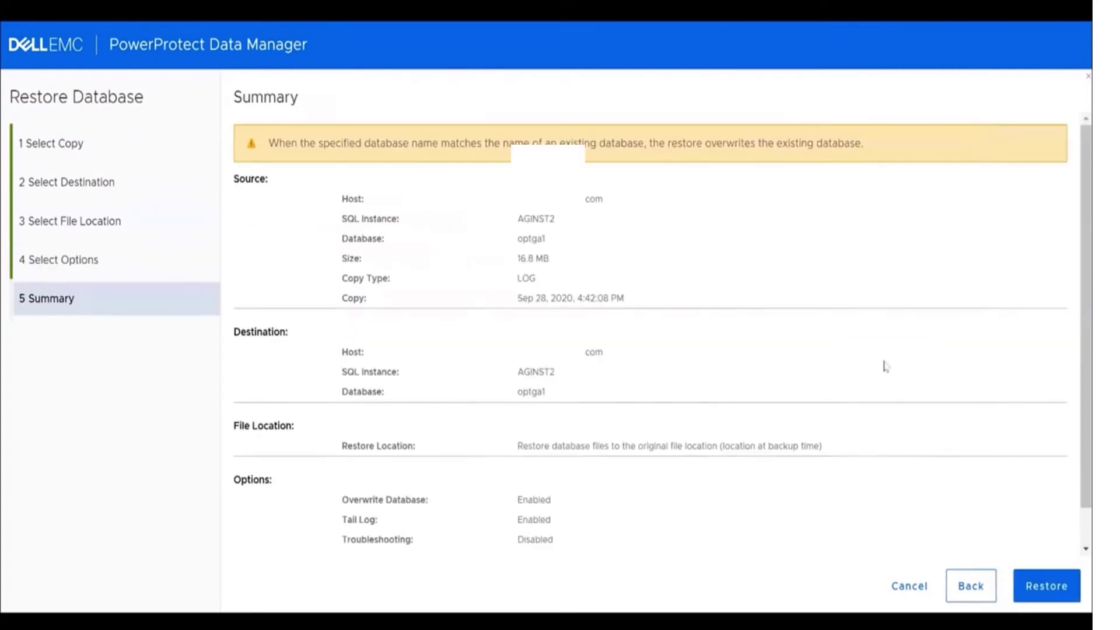
{"action": "scroll", "coordinate": [974, 408], "scroll_direction": "down", "scroll_amount": 2}
{"action": "scroll", "coordinate": [933, 291], "scroll_direction": "up", "scroll_amount": 2}
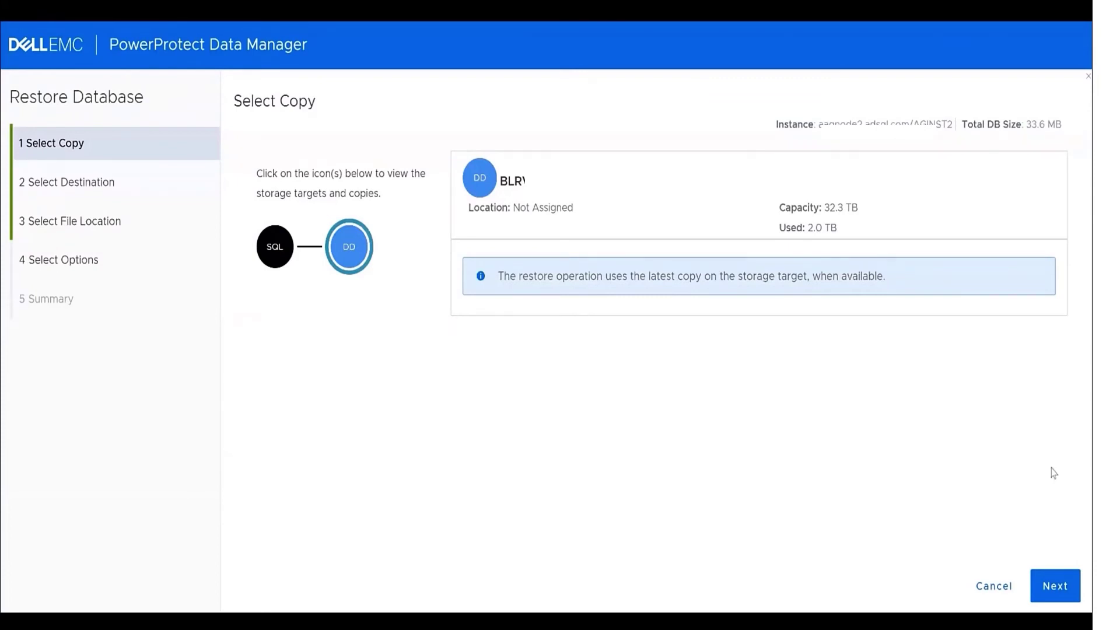
Restore the AGINST2 instance from the latest copy to the SQL Server default file location.
{"action": "left_click", "coordinate": [1055, 585]}
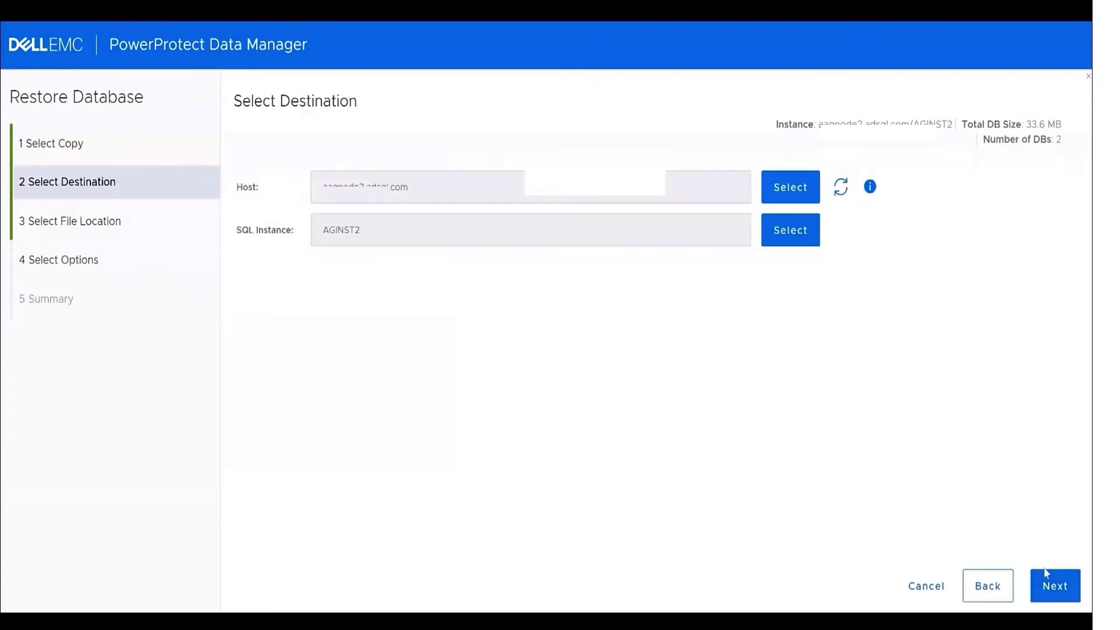
{"action": "left_click", "coordinate": [785, 234]}
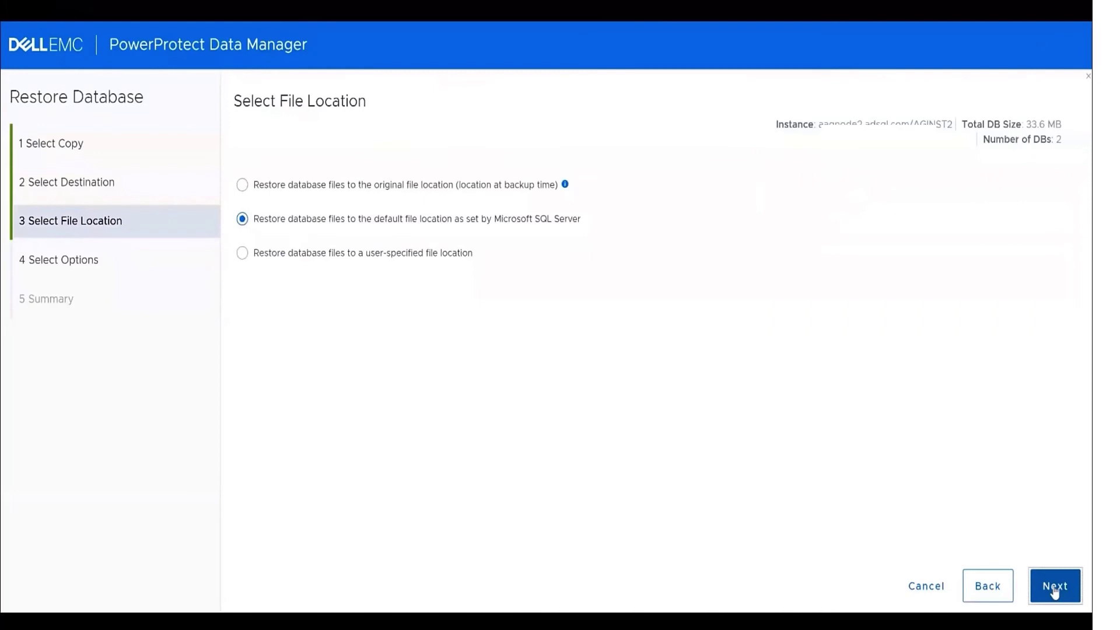
{"action": "left_click", "coordinate": [1054, 587]}
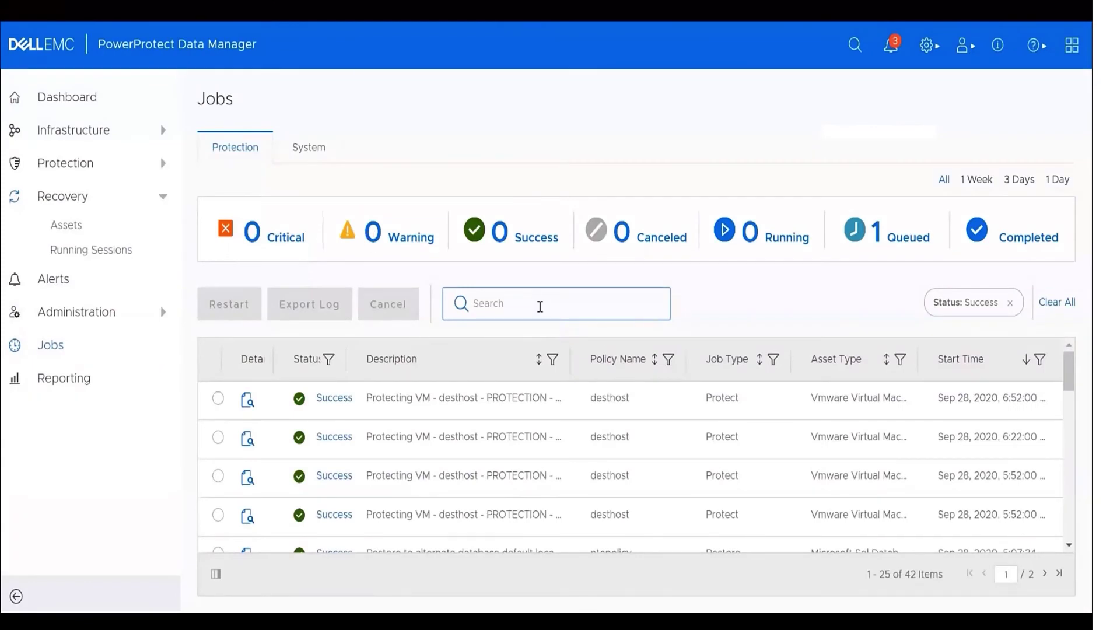
Filter the jobs list to show only Restore jobs.
{"action": "left_click", "coordinate": [773, 359]}
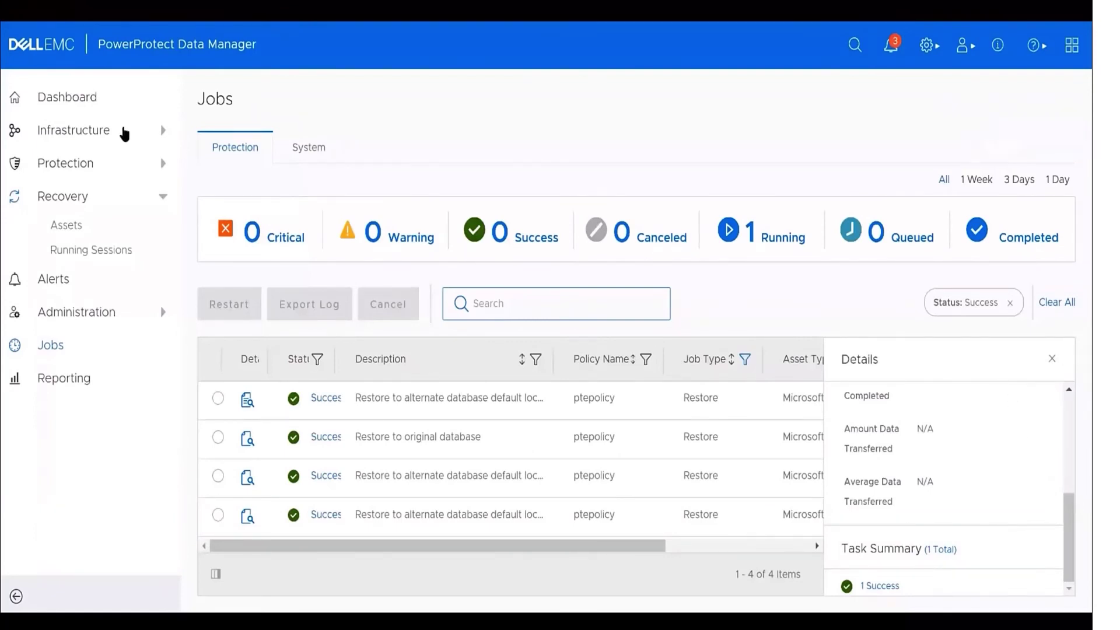
{"action": "left_click", "coordinate": [105, 129]}
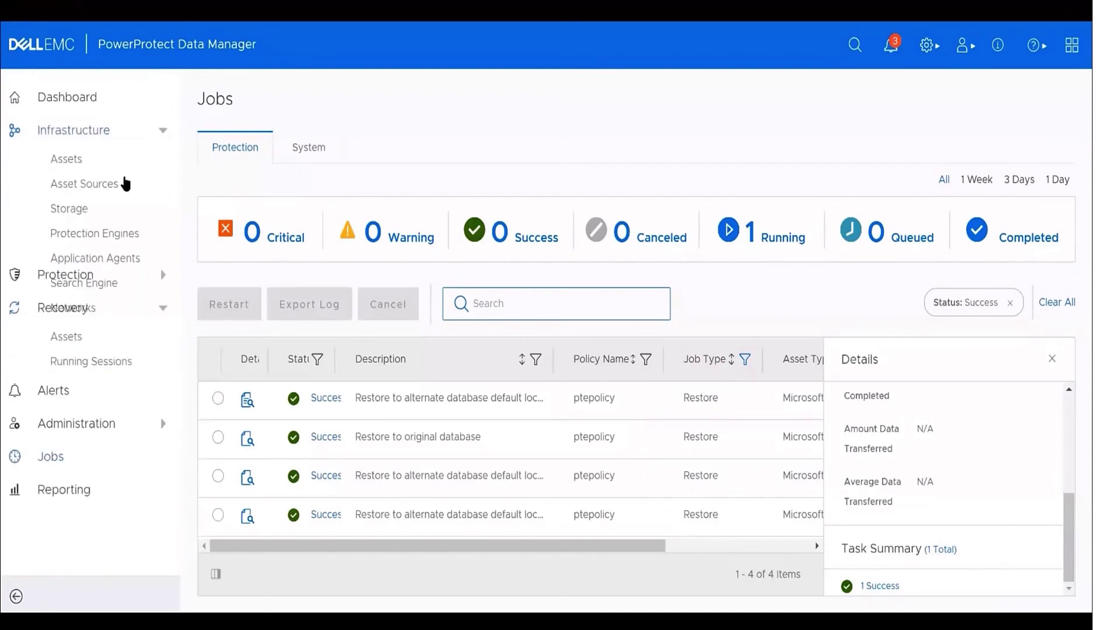
Search Assets for 'win2016', select ppvmax_win2016_arti, and attempt to install its agent.
{"action": "left_click", "coordinate": [120, 158]}
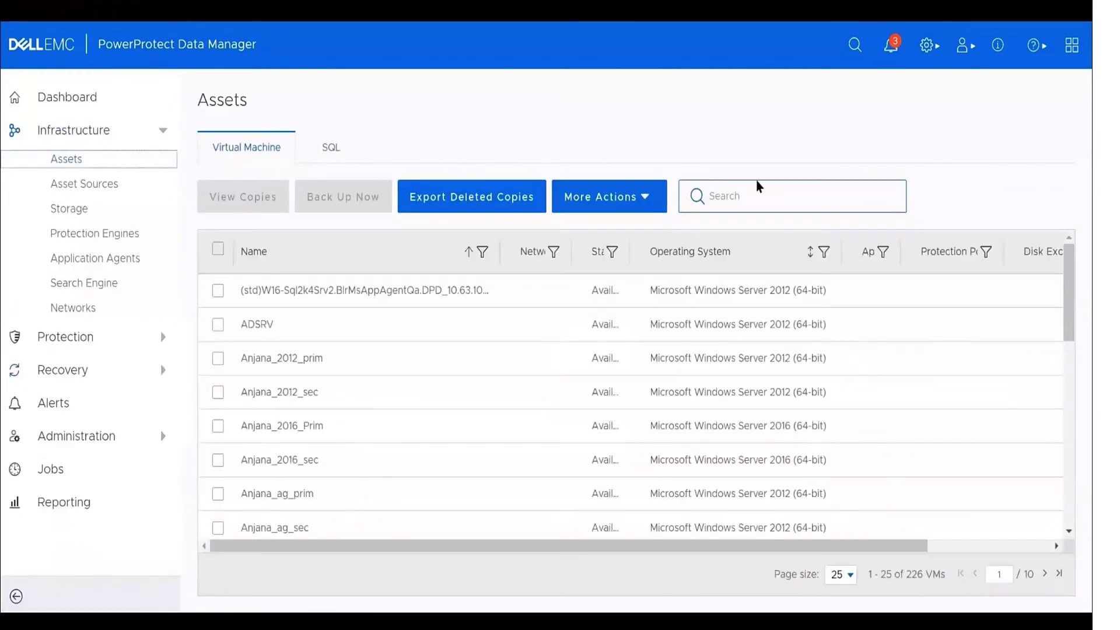
{"action": "left_click", "coordinate": [761, 196]}
{"action": "type", "text": "win201"}
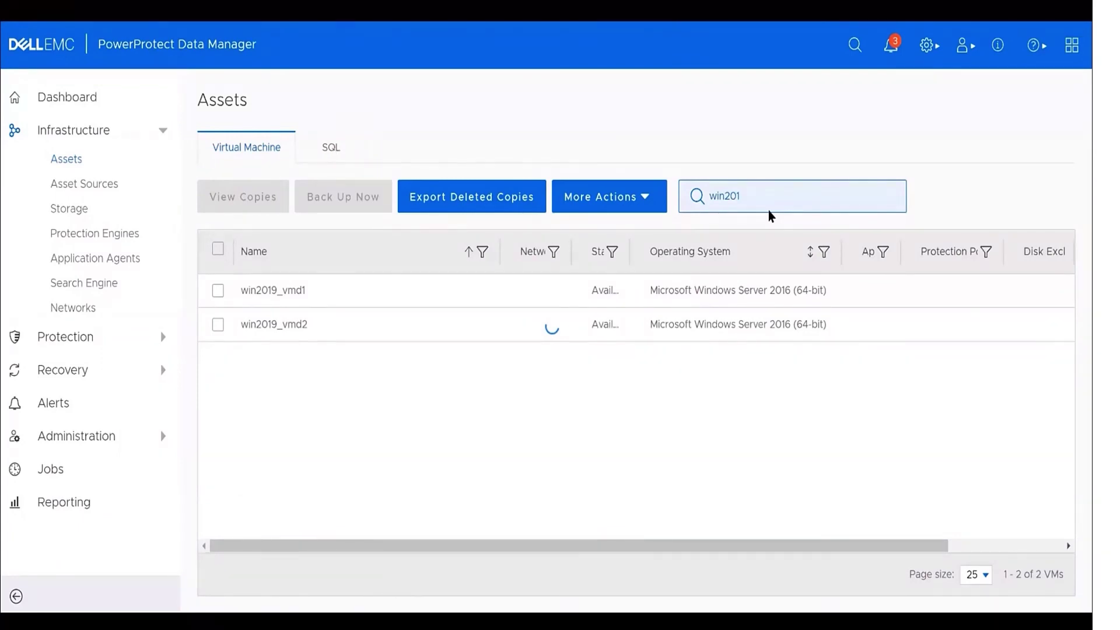
{"action": "type", "text": "6"}
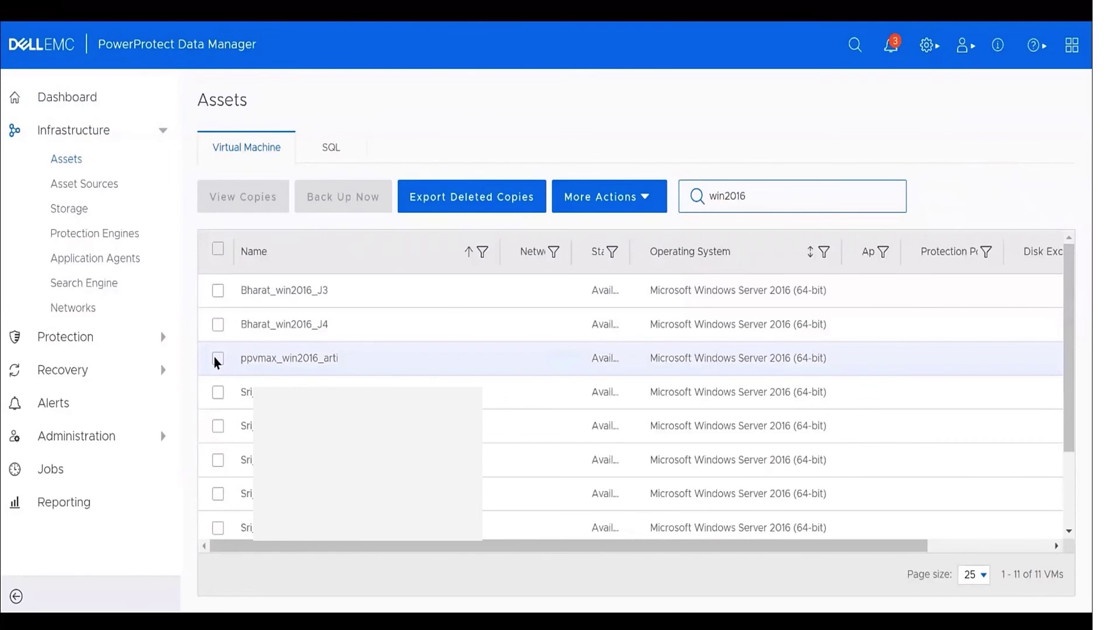
{"action": "left_click", "coordinate": [217, 358]}
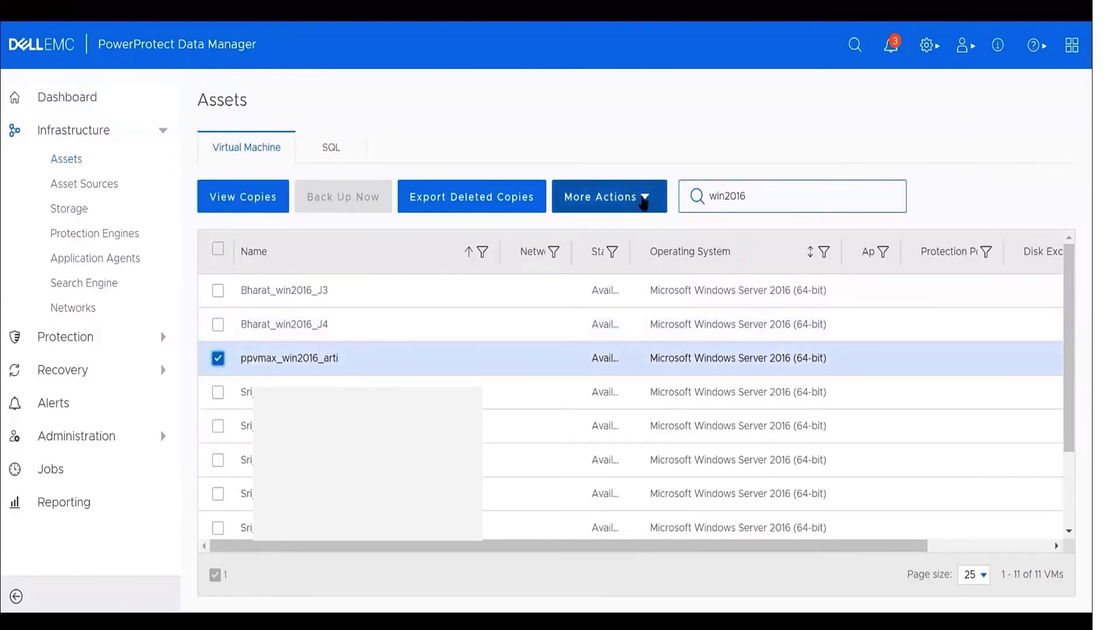
{"action": "left_click", "coordinate": [648, 200]}
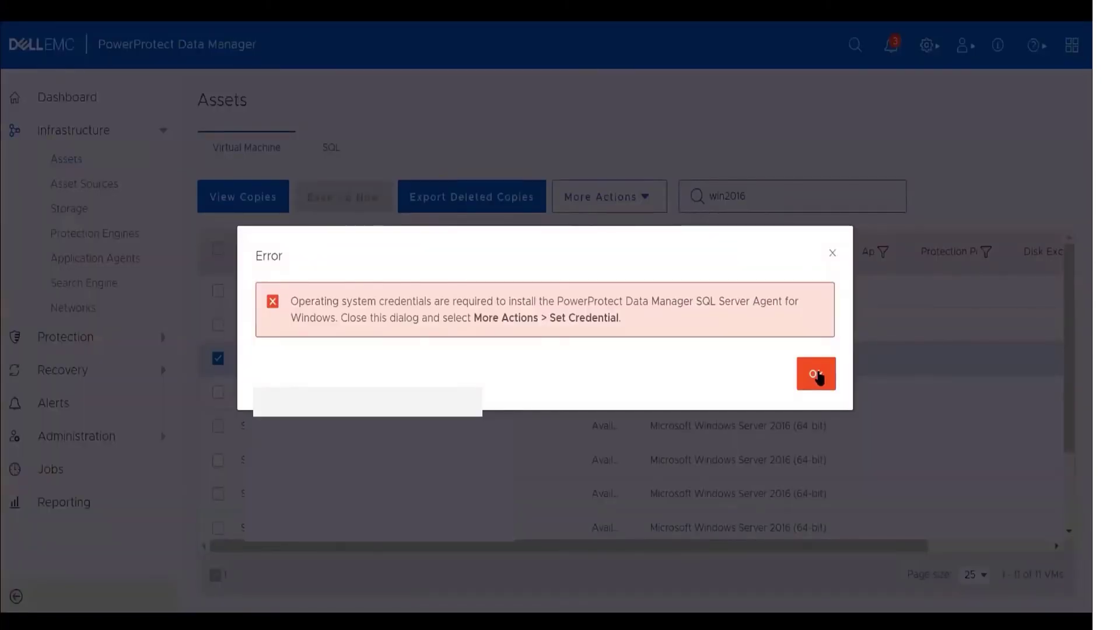
Dismiss the credentials error and assign the existing OS credential to ppvmax_win2016_arti.
{"action": "left_click", "coordinate": [815, 374]}
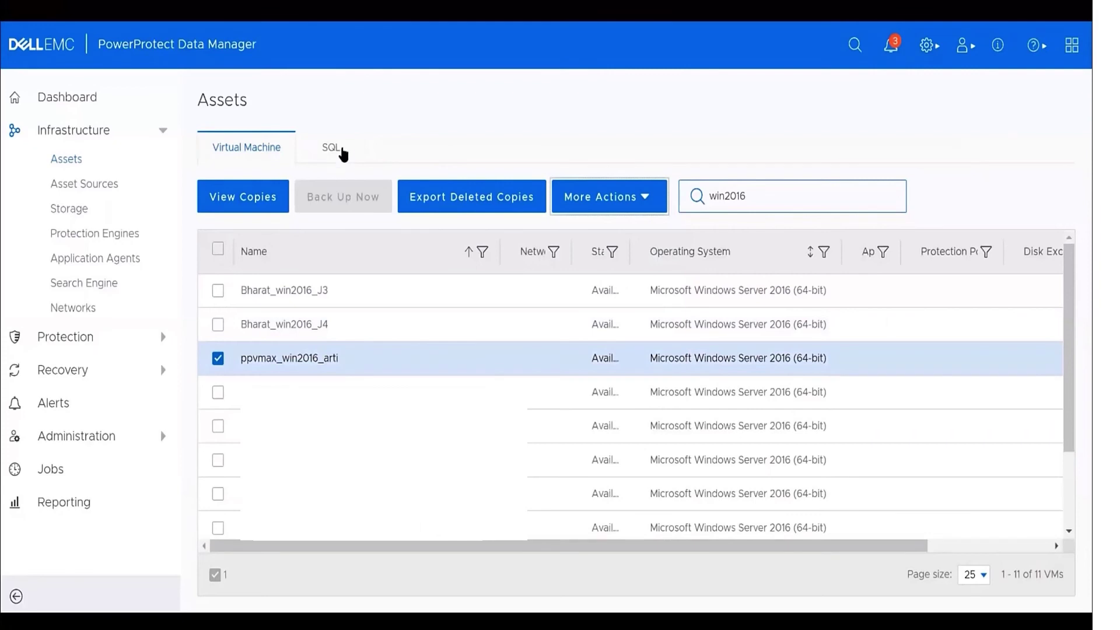
{"action": "left_click", "coordinate": [729, 203]}
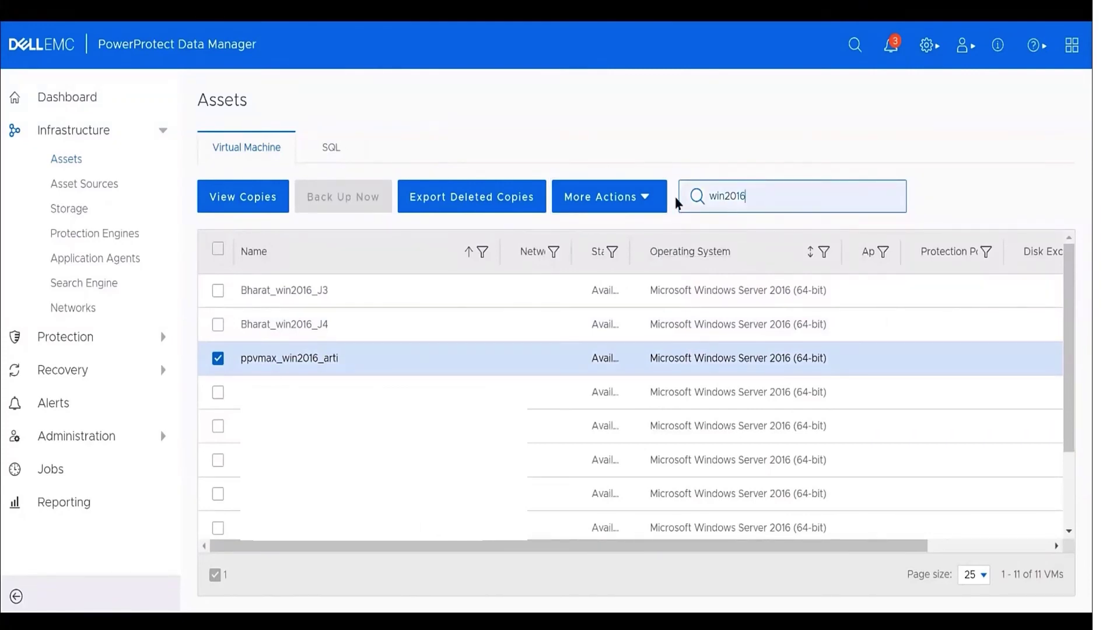
{"action": "left_click", "coordinate": [653, 205]}
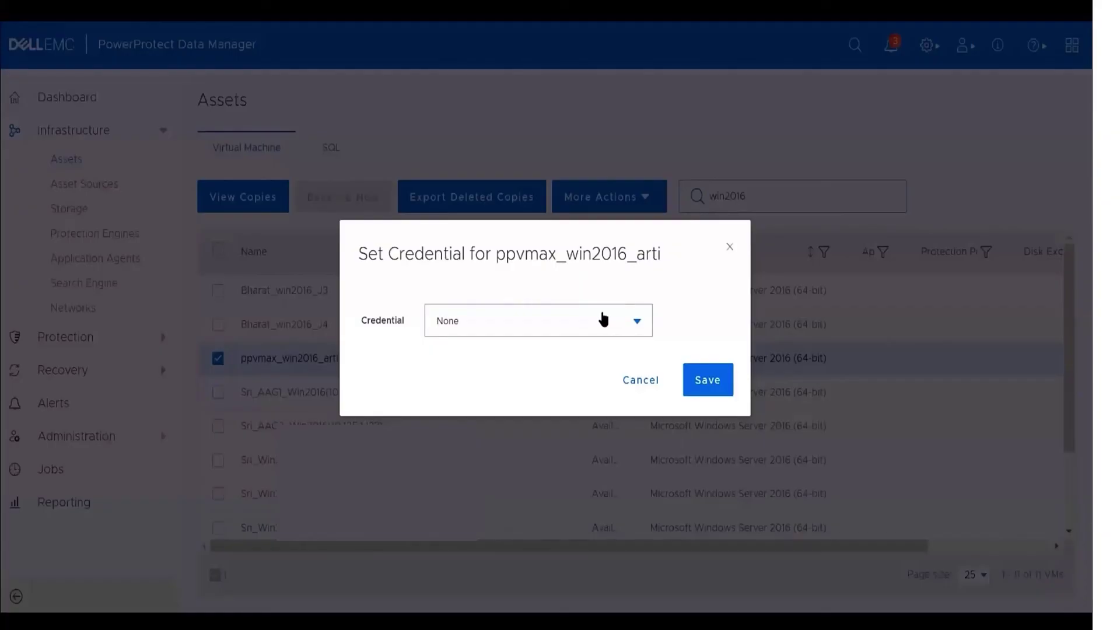
{"action": "left_click", "coordinate": [600, 321]}
{"action": "left_click", "coordinate": [542, 429]}
{"action": "left_click", "coordinate": [705, 382]}
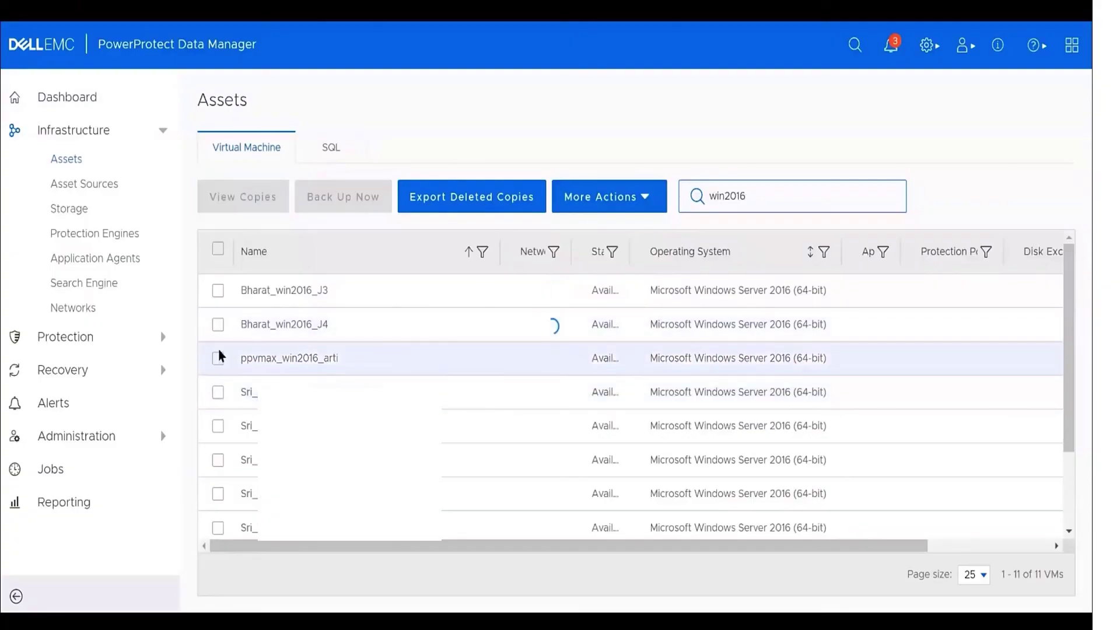
Start installing the SQL Server agent on ppvmax_win2016_arti.
{"action": "left_click", "coordinate": [218, 358]}
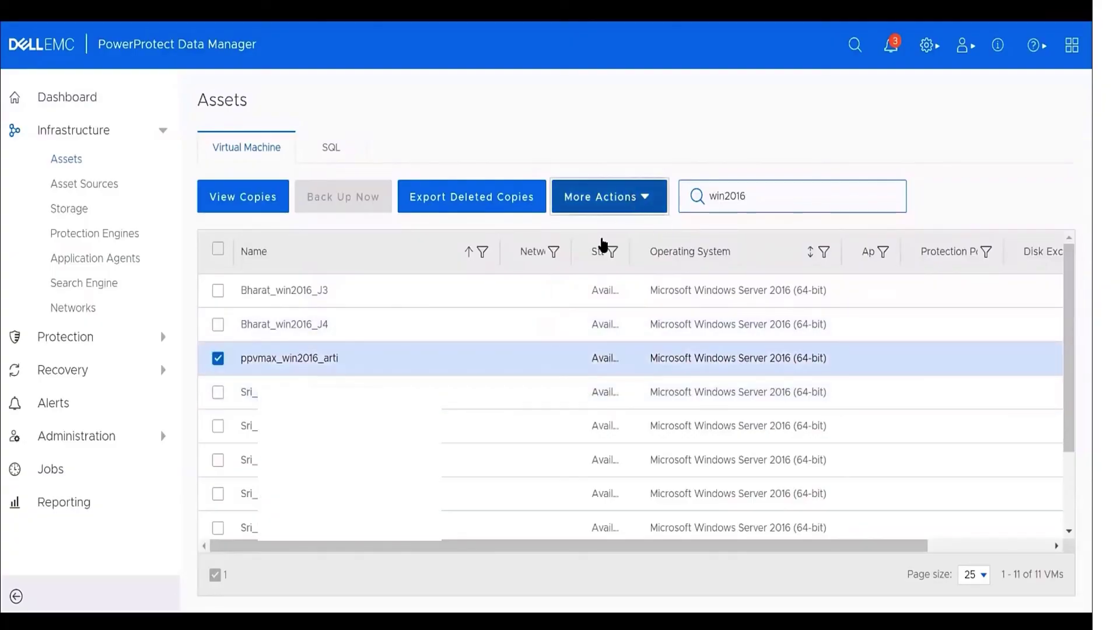
{"action": "left_click", "coordinate": [607, 199]}
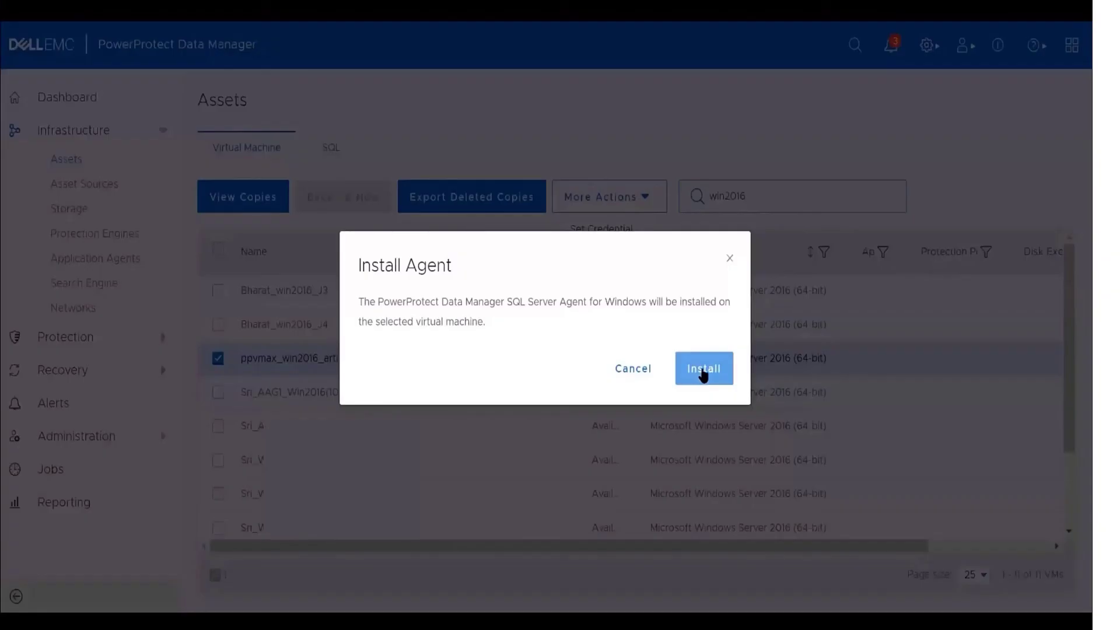
{"action": "left_click", "coordinate": [704, 368]}
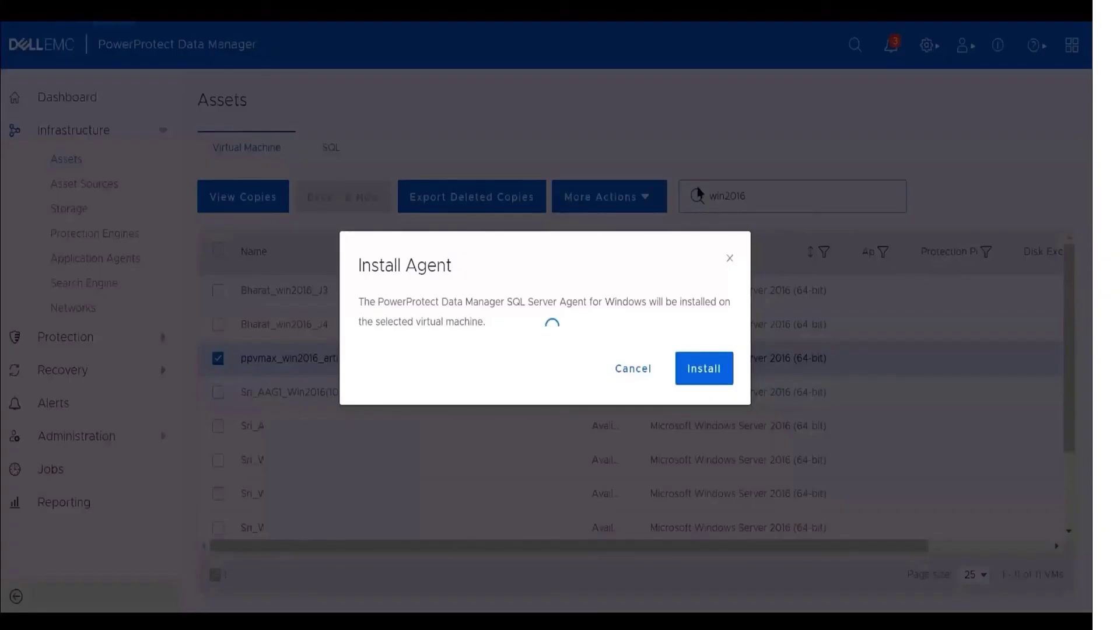